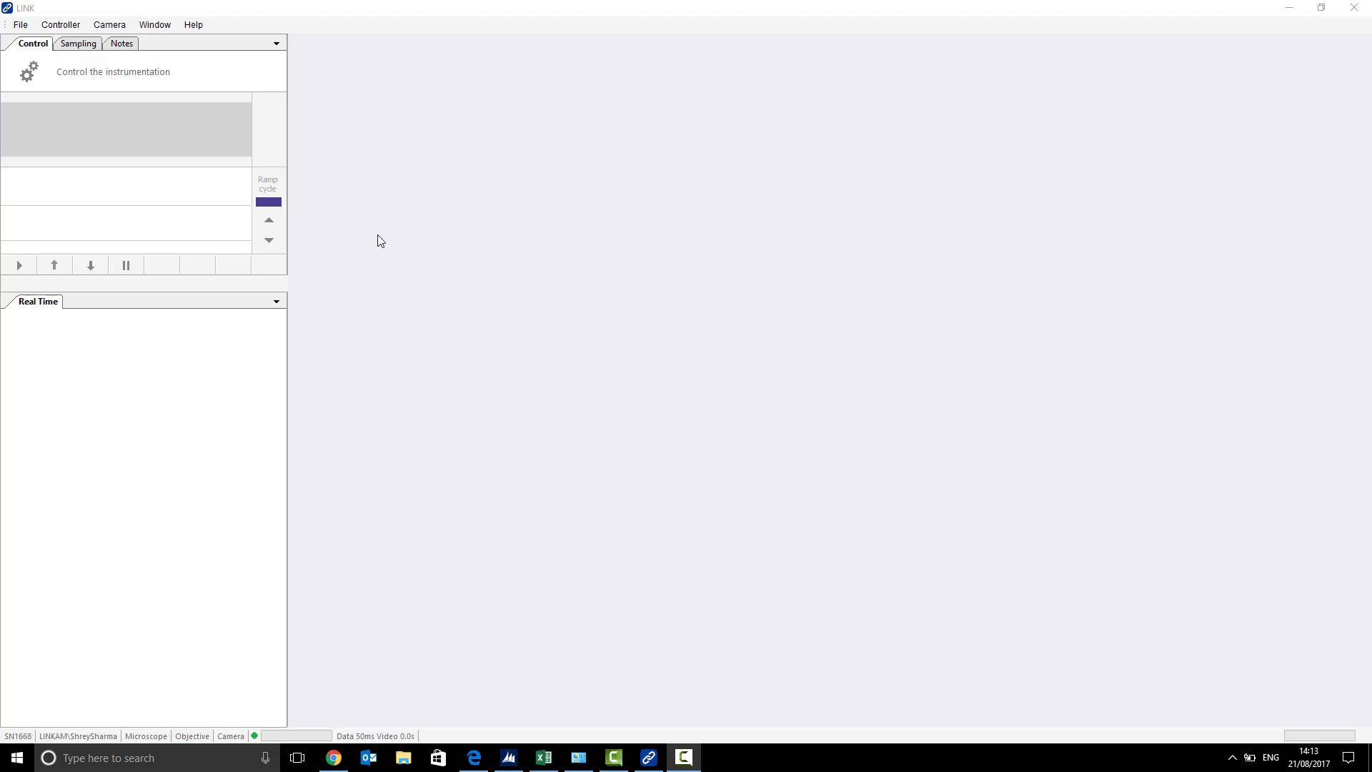
Connect the instrument controller over USB and show the live view of the Point Grey camera
click(60, 29)
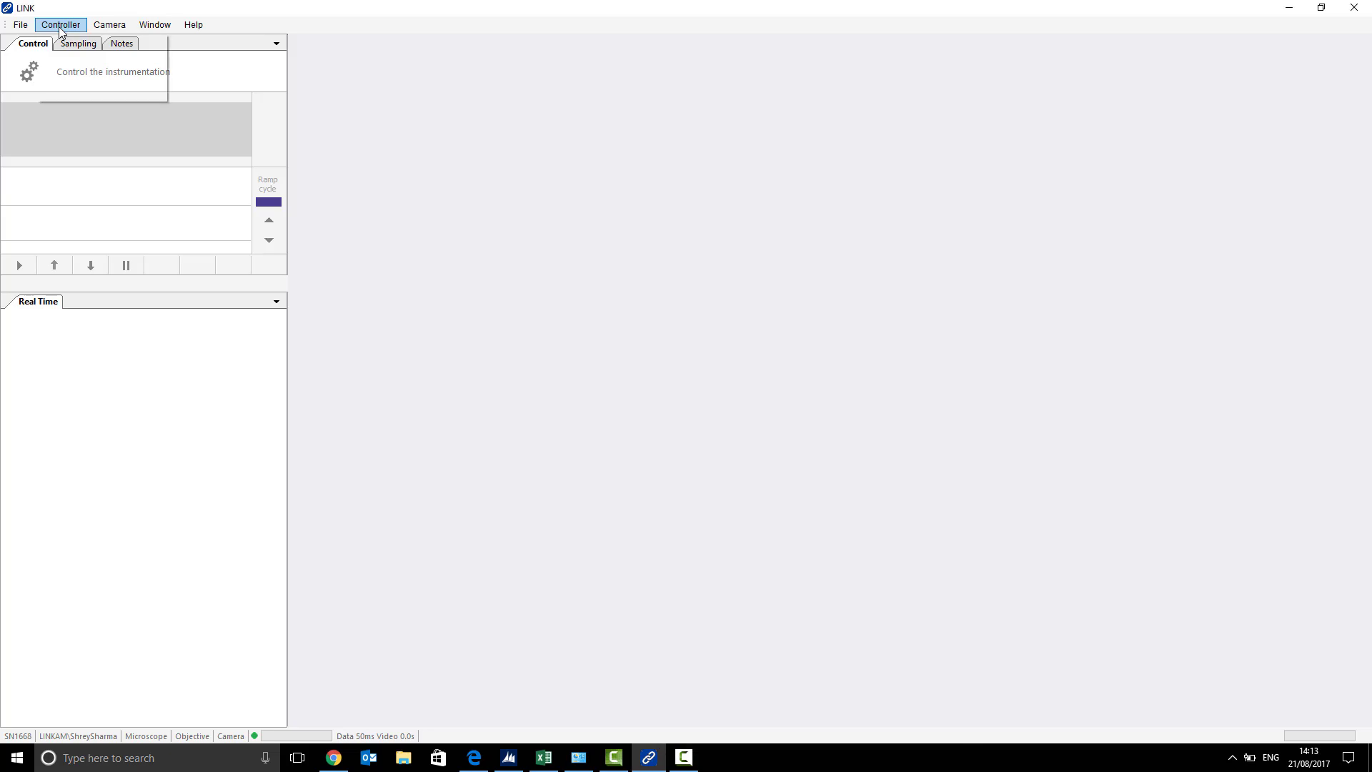
click(98, 47)
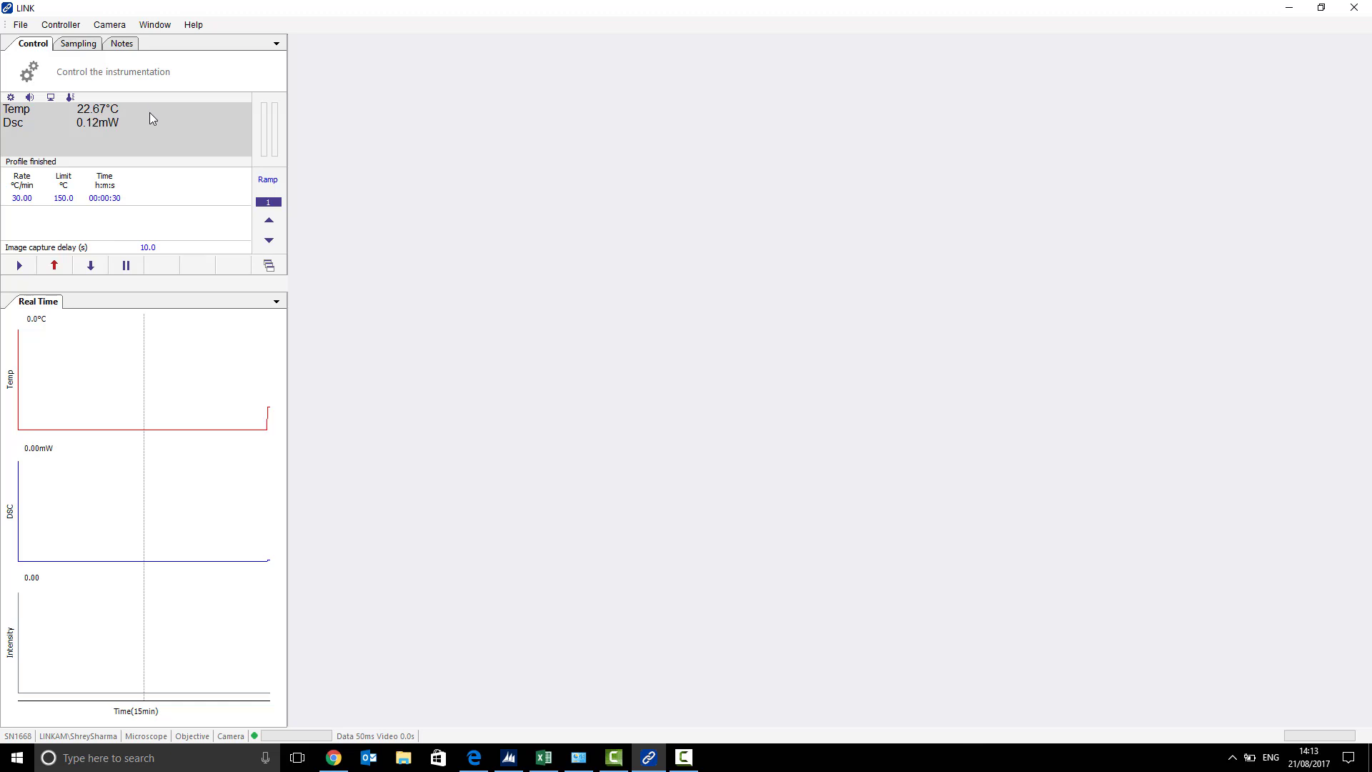
click(115, 28)
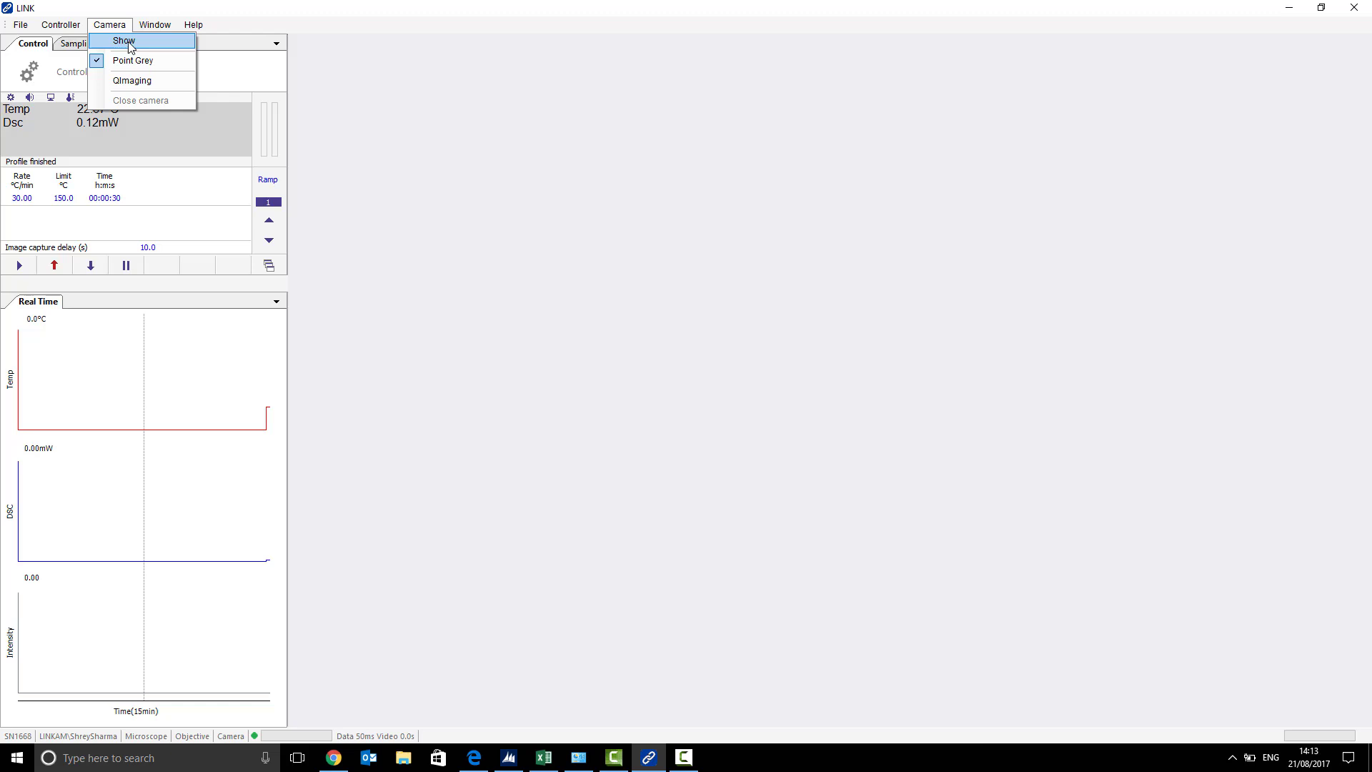
click(125, 40)
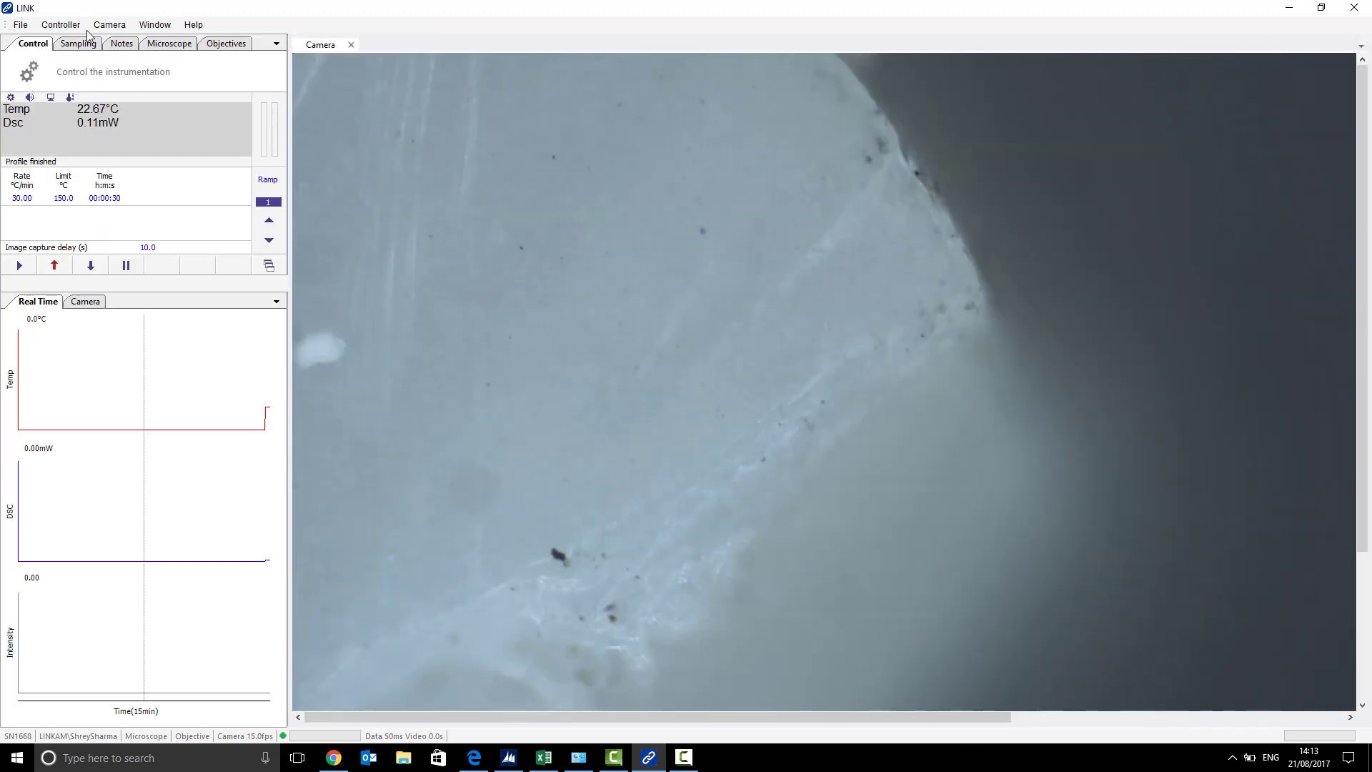
Open the controller's illumination control and raise the LED intensity to about 15%
click(78, 32)
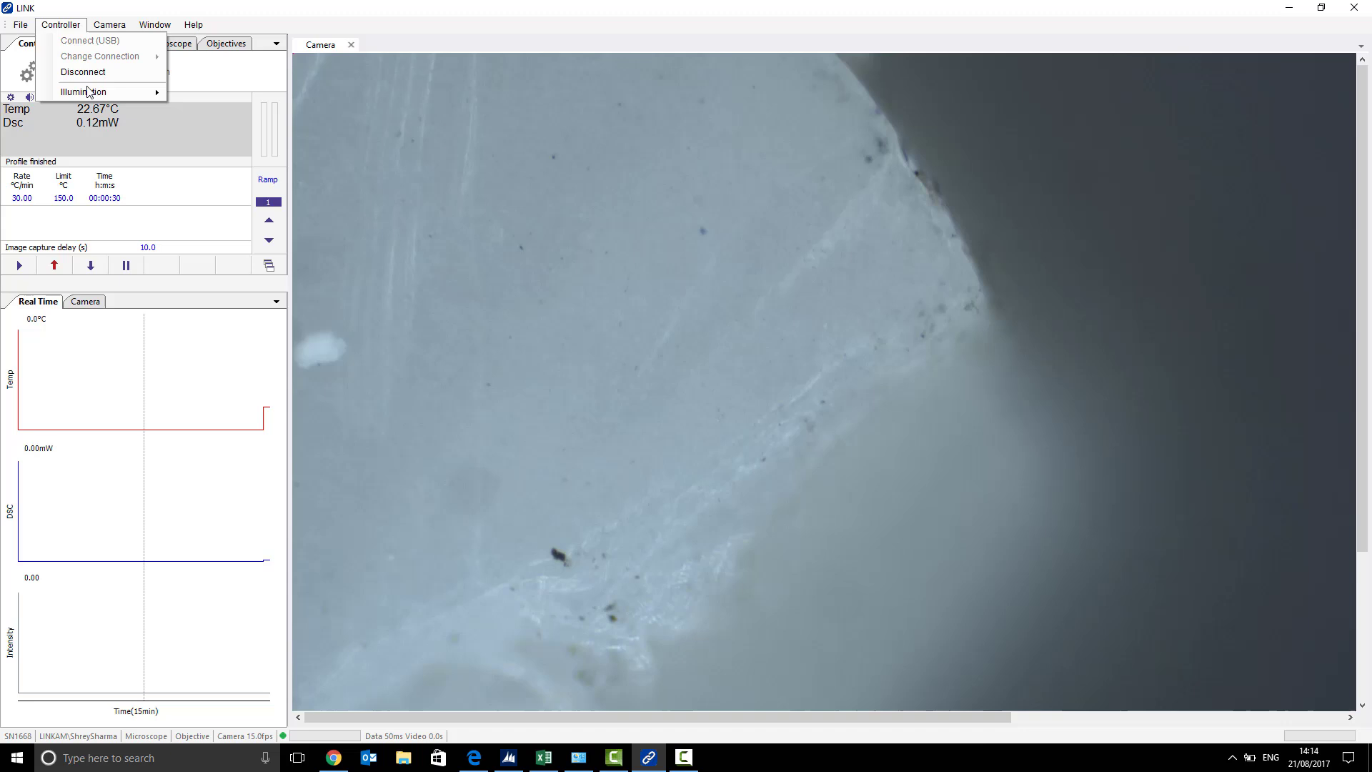
mouse_move(89, 92)
click(221, 93)
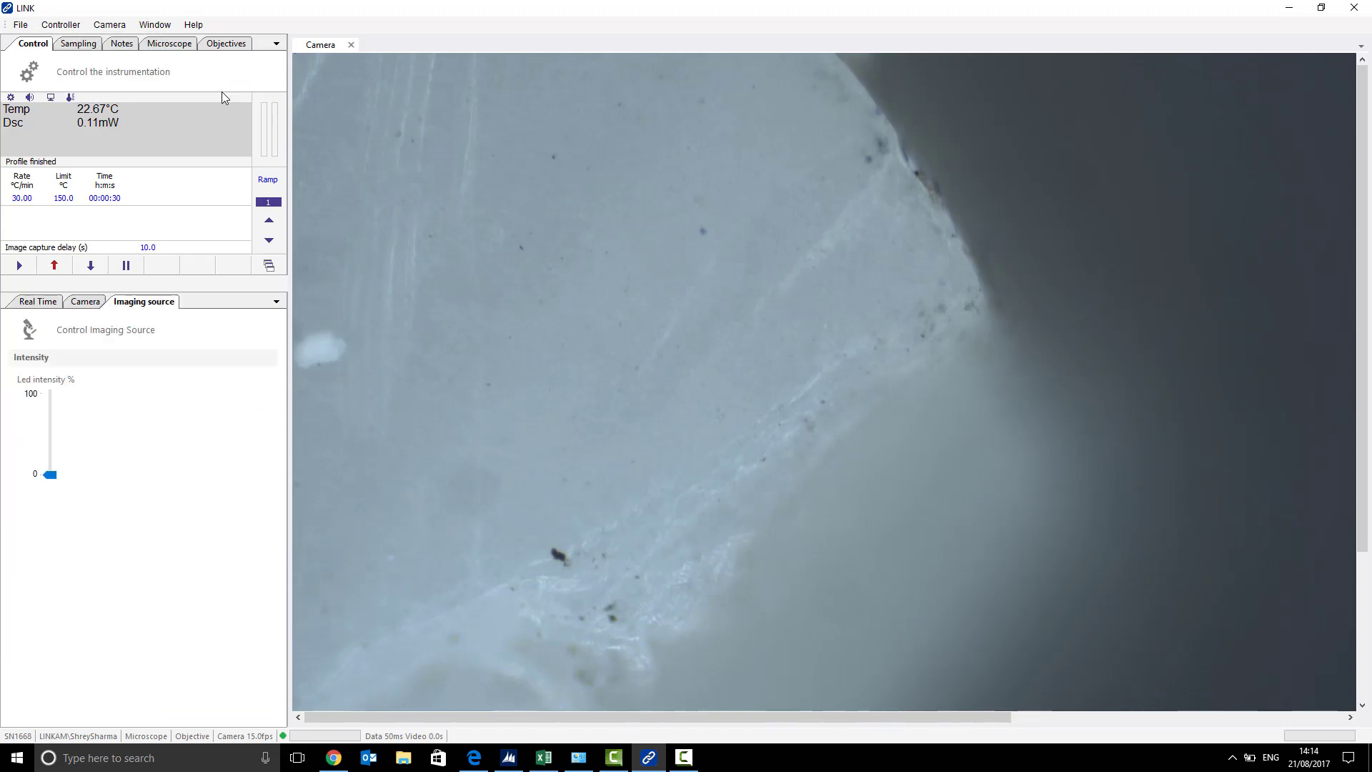
click(50, 477)
drag(51, 476, 51, 467)
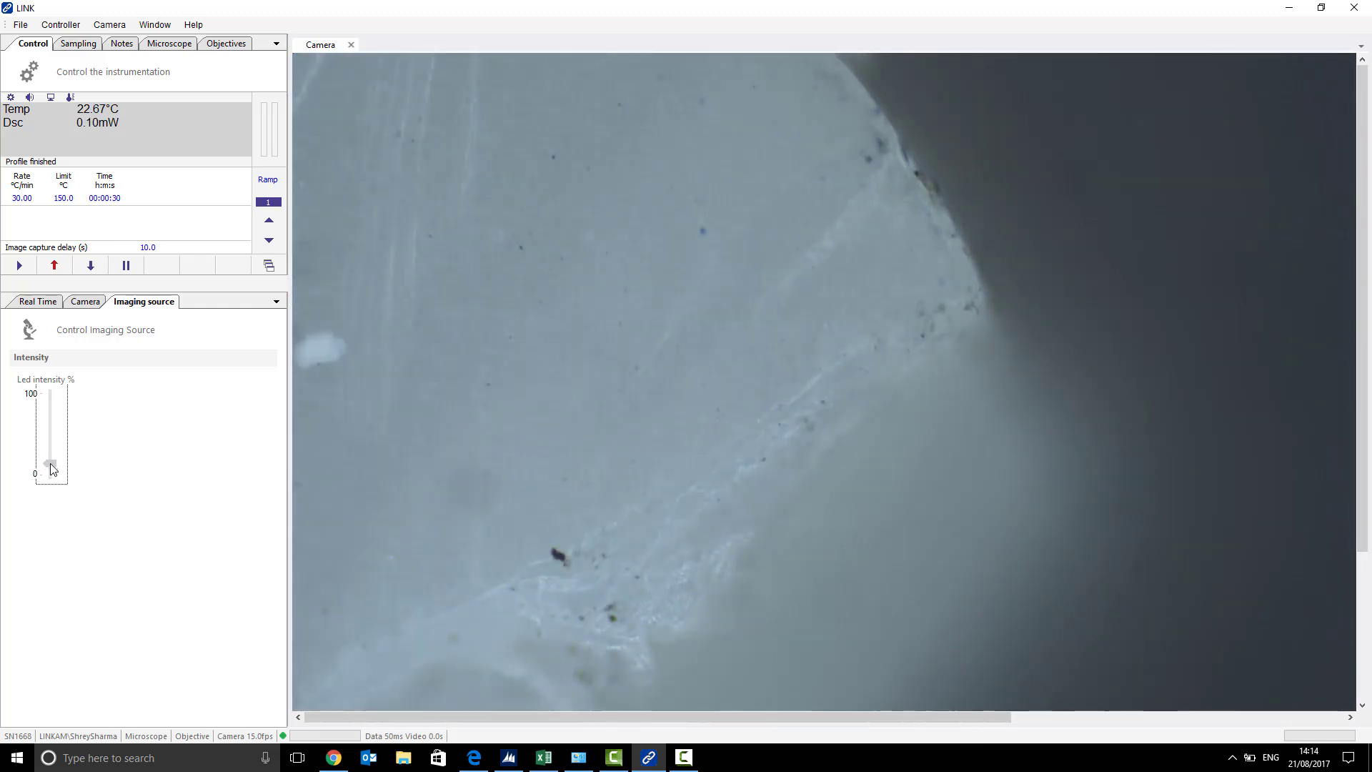
drag(51, 468, 50, 463)
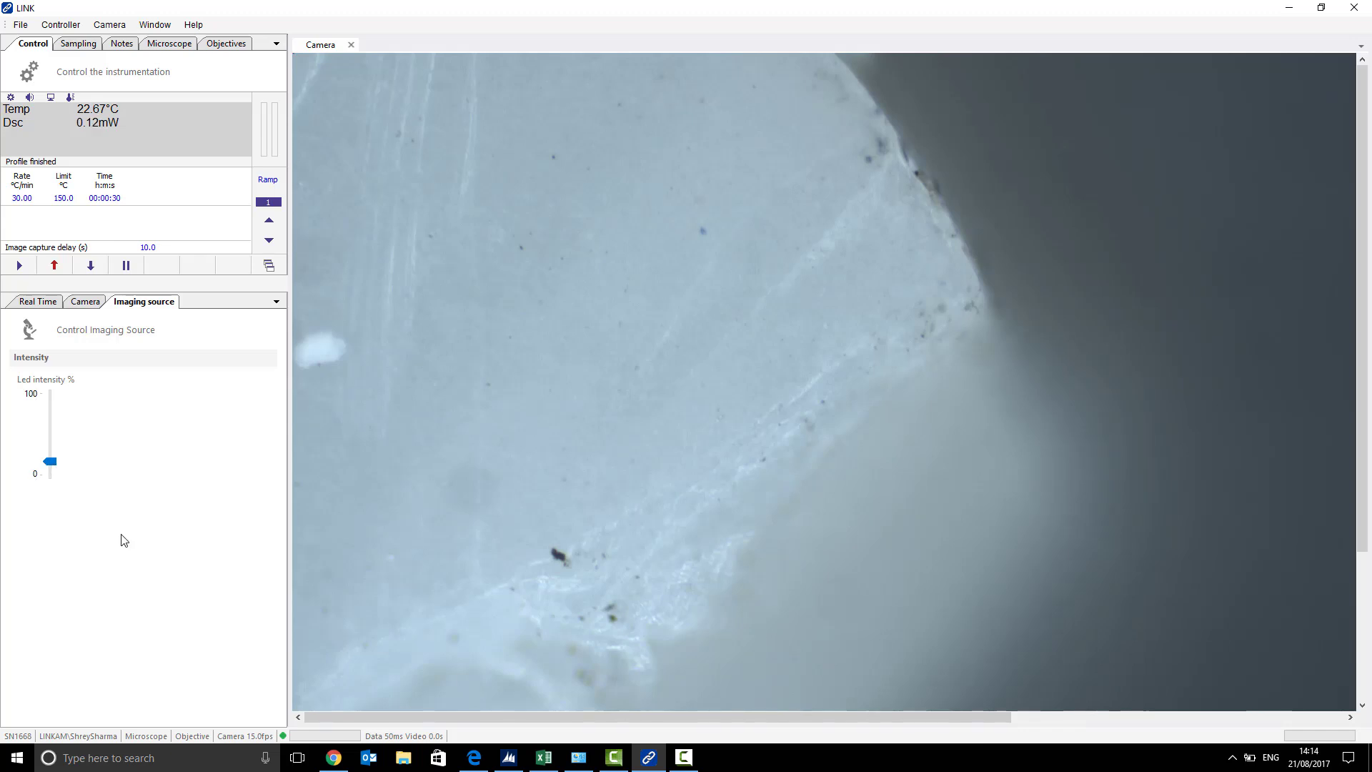
Let the camera set exposure and shutter automatically, return both to manual, and lower the exposure to 0.222 EV
click(78, 302)
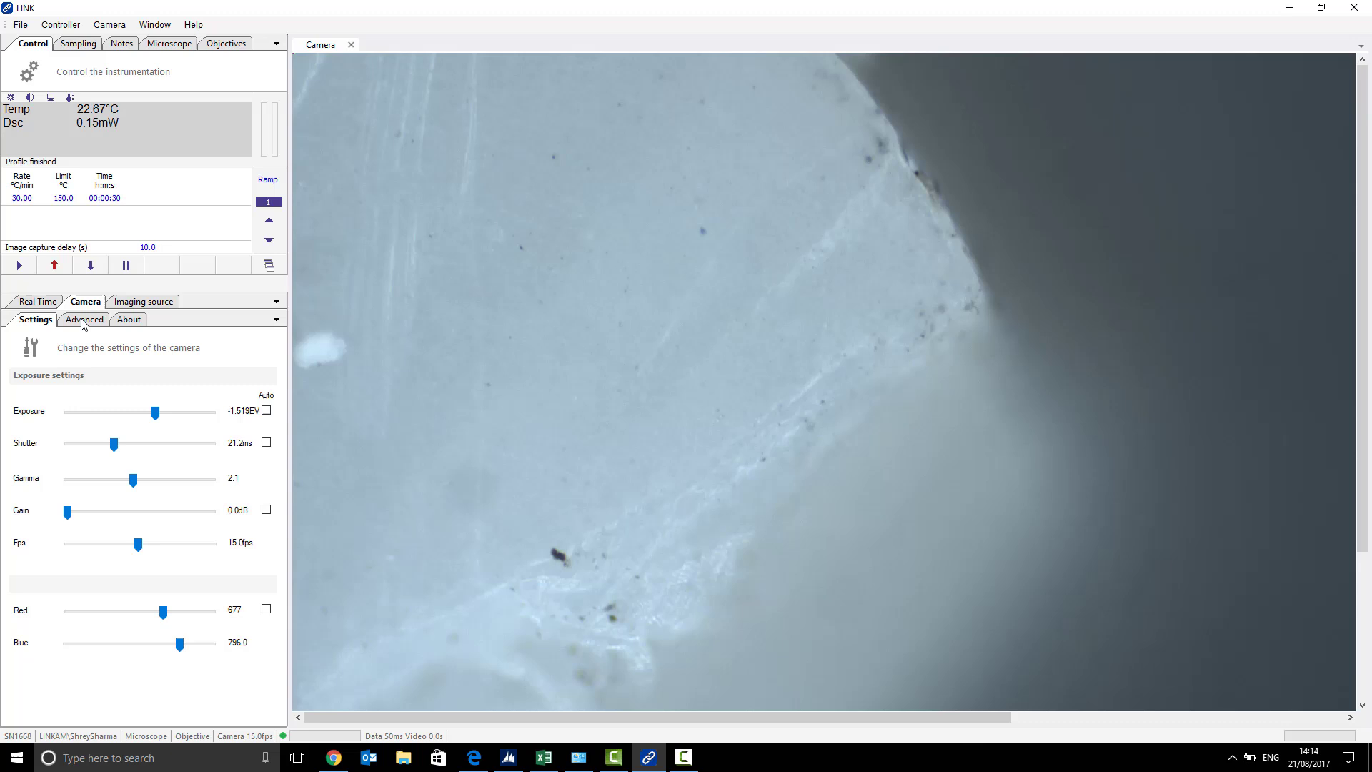
click(266, 410)
click(266, 443)
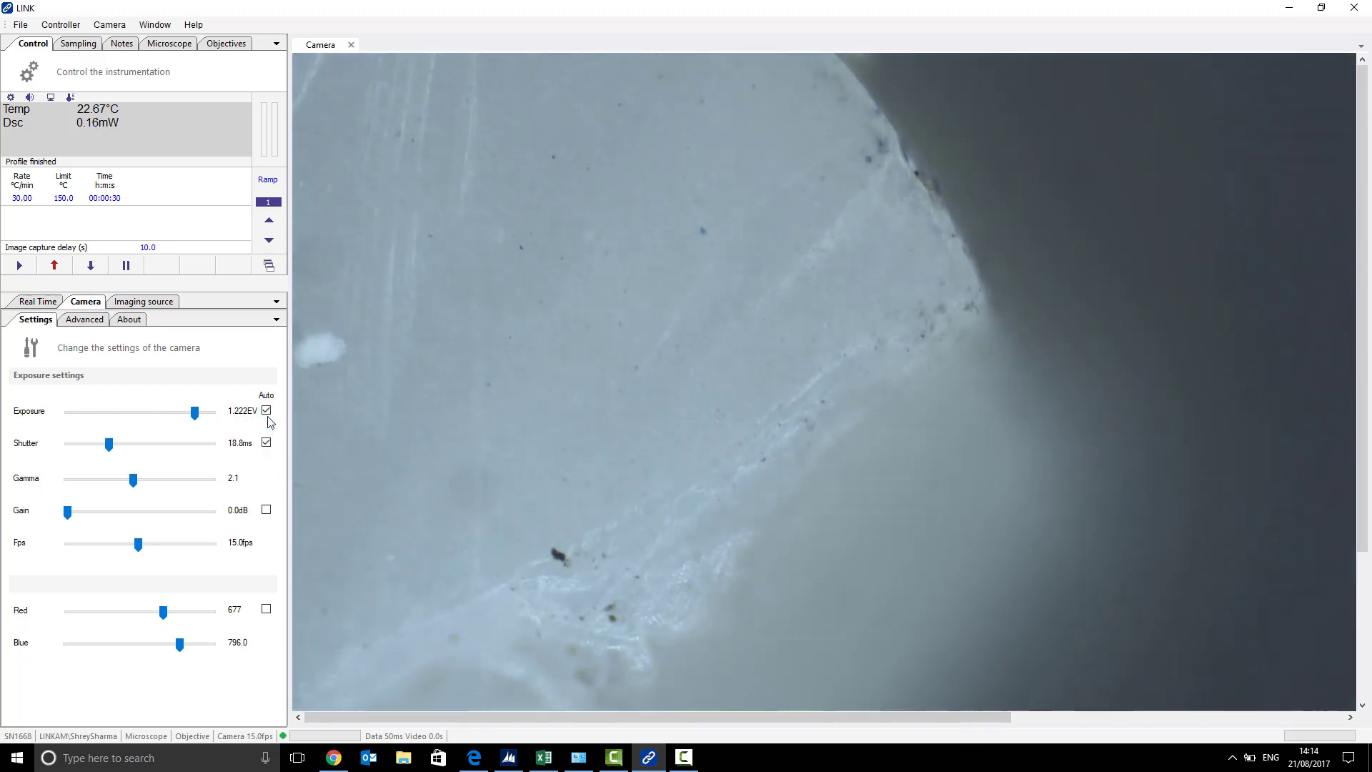
click(266, 410)
click(266, 443)
click(193, 418)
drag(194, 418, 180, 418)
Review the imaging source and camera settings, and return to the real-time graphs
click(39, 301)
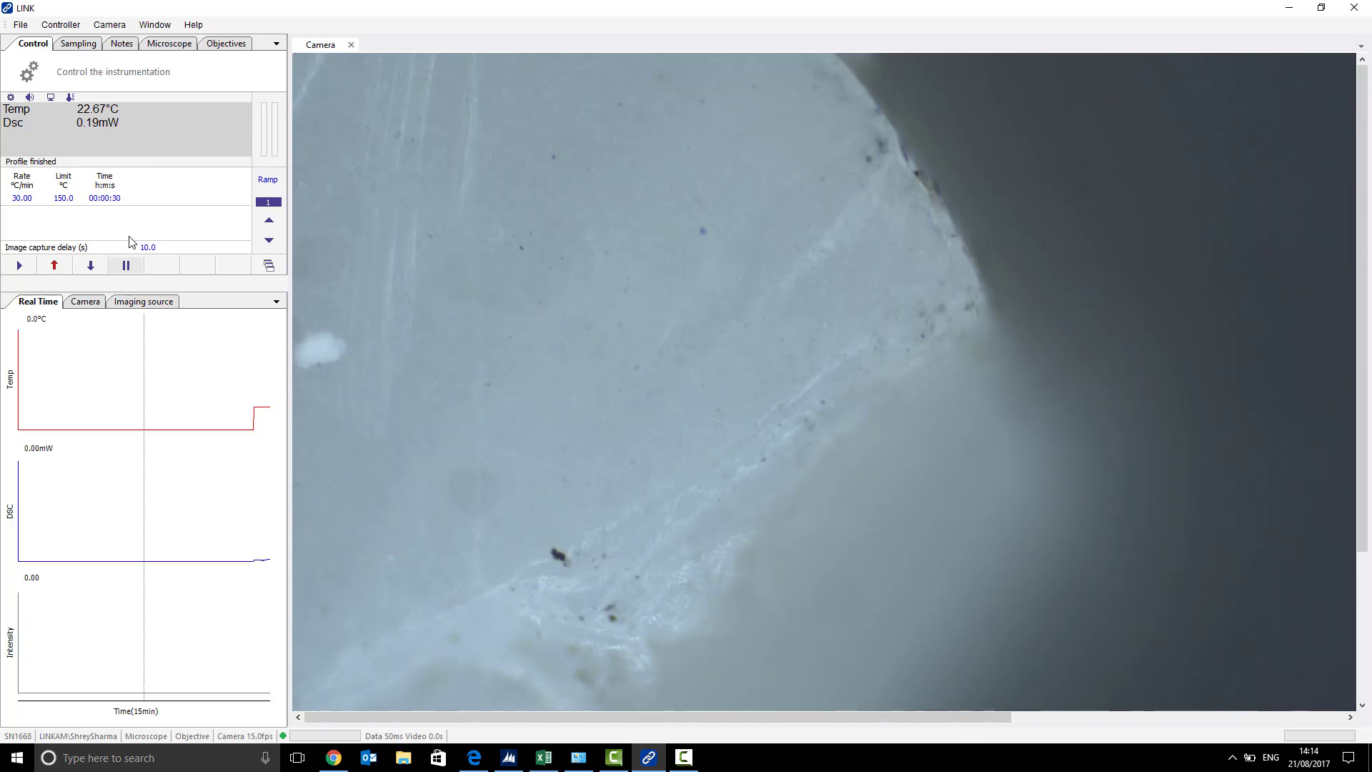
click(94, 303)
click(150, 303)
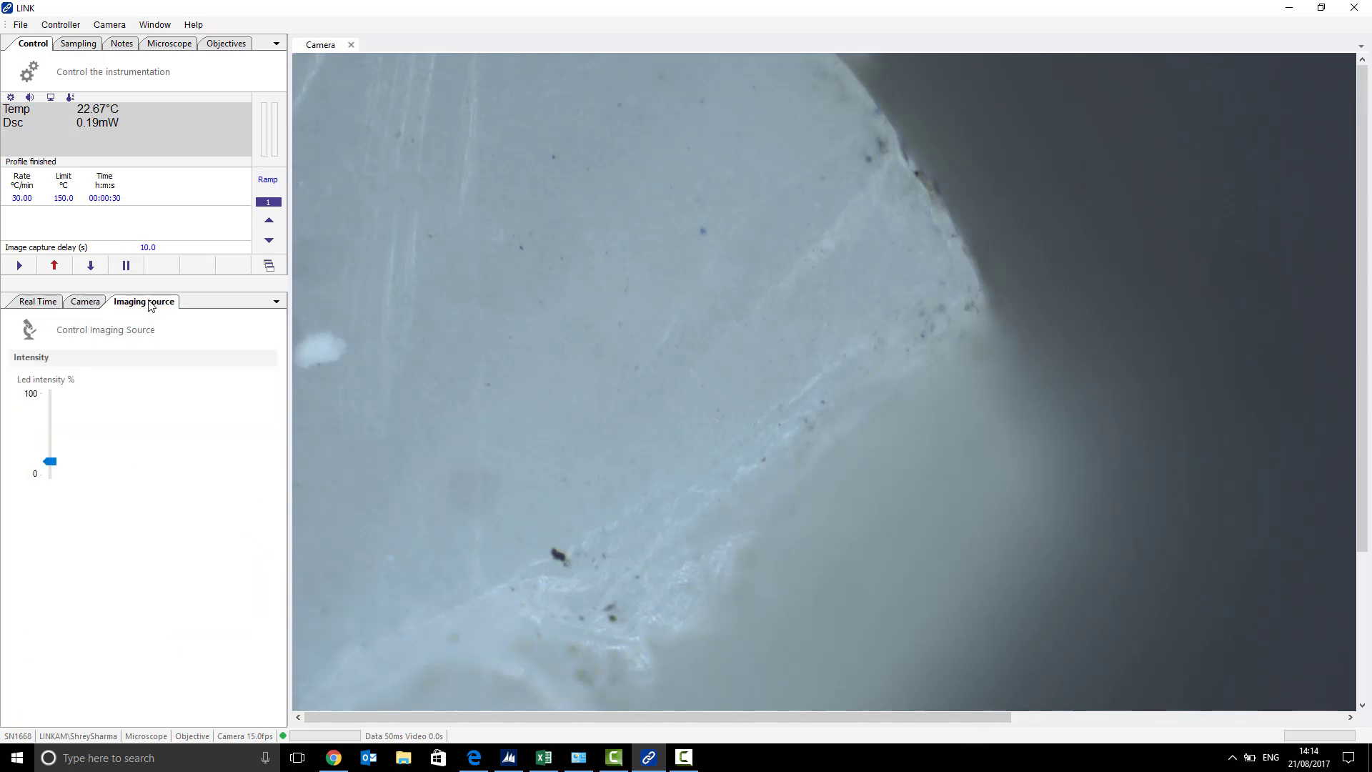
click(84, 306)
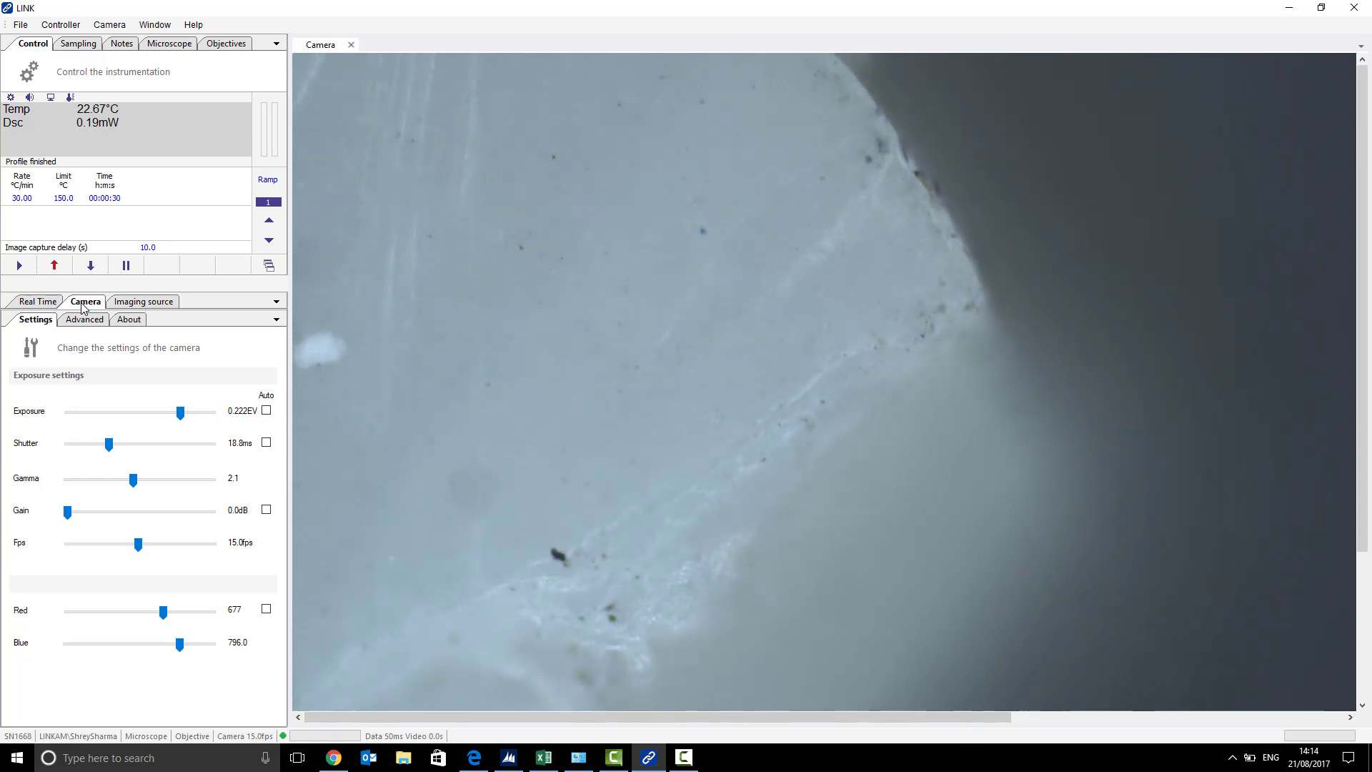
click(30, 303)
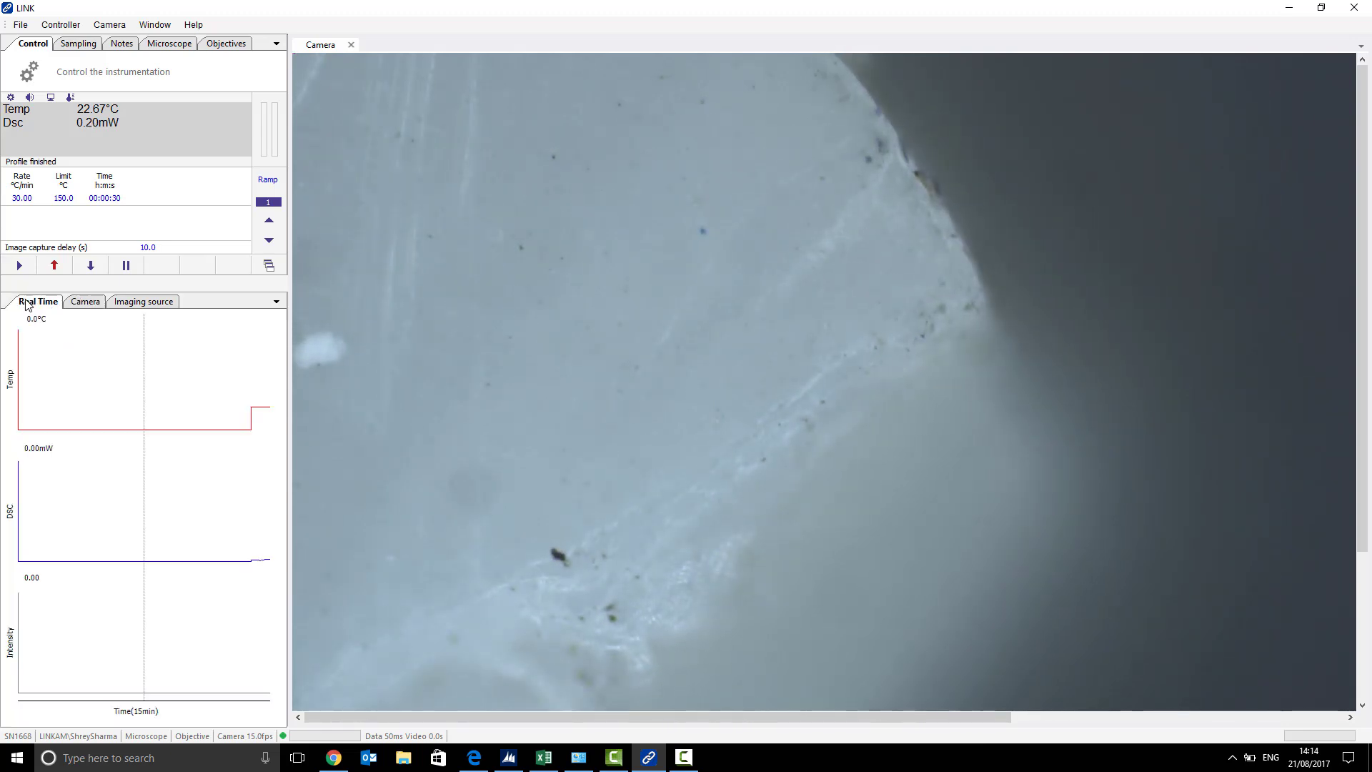
In the sample notes, set the DSC sample, sample crucible and reference crucible masses to 15 mg each
click(121, 44)
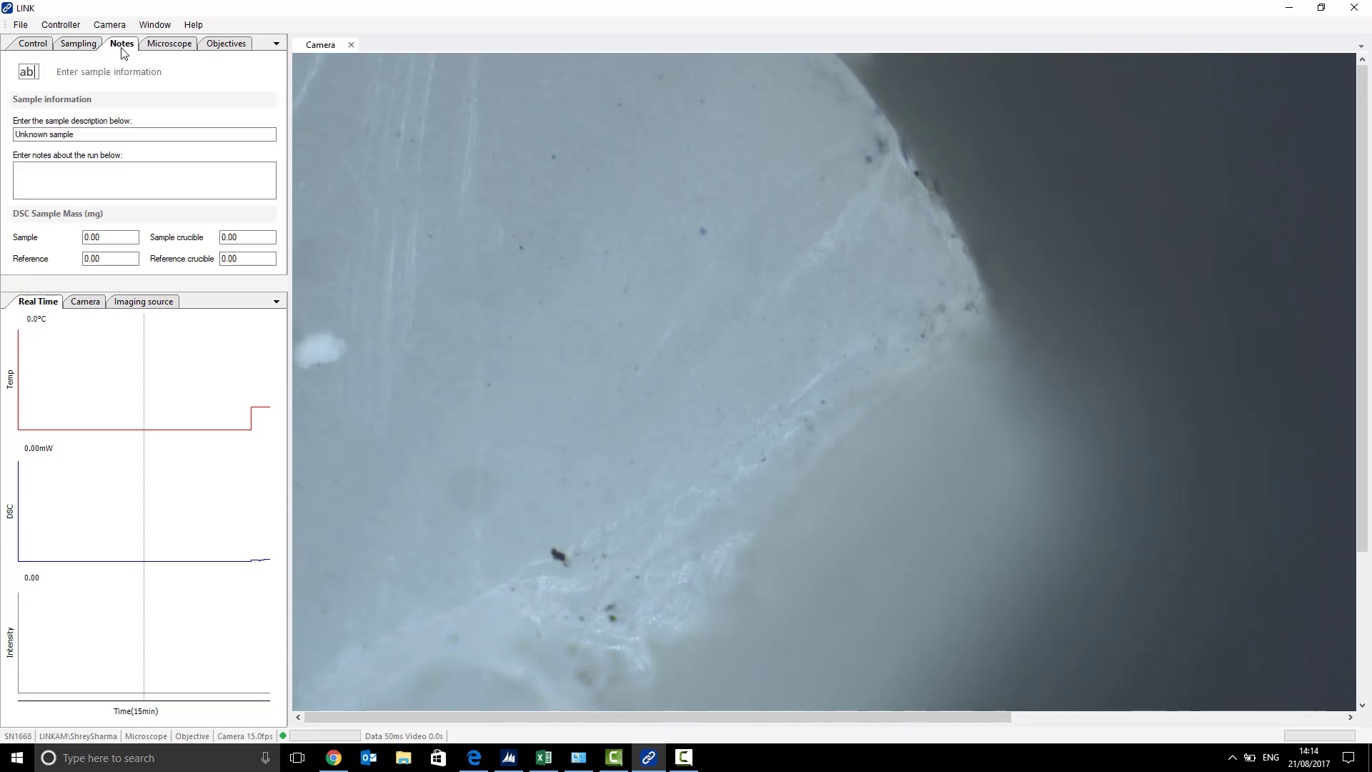
double_click(107, 237)
text(15)
click(263, 241)
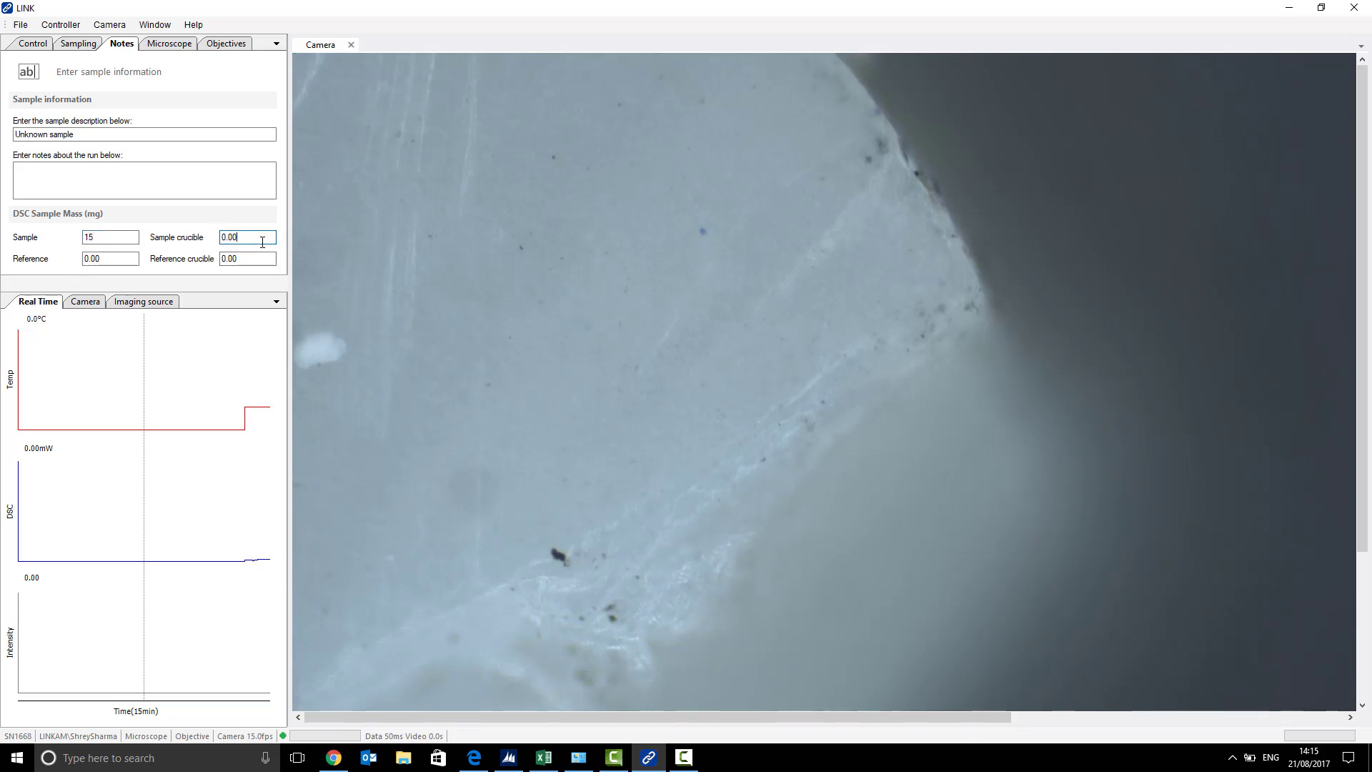
double_click(254, 238)
text(15)
click(111, 257)
click(226, 261)
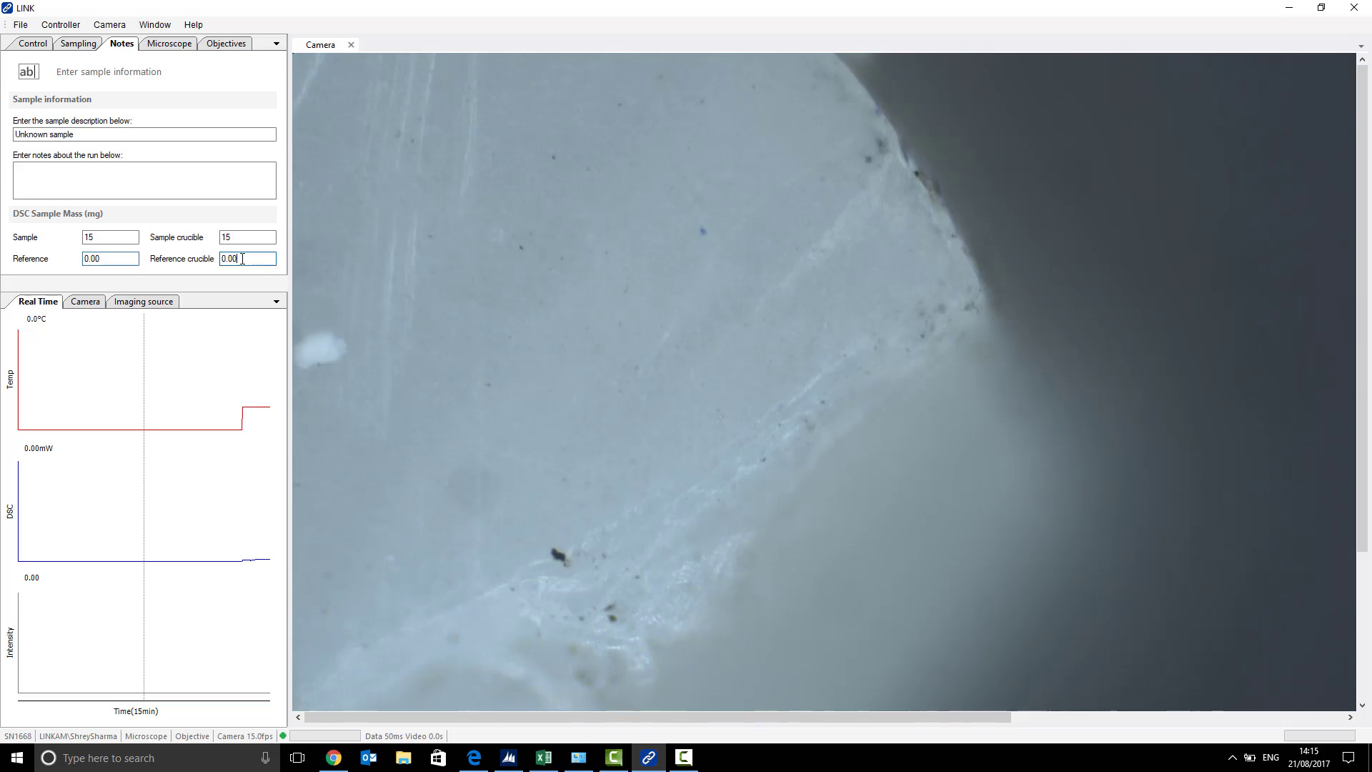
double_click(226, 260)
text(15)
Replace the sample description with "P.E.T Sample - run 1"
click(110, 135)
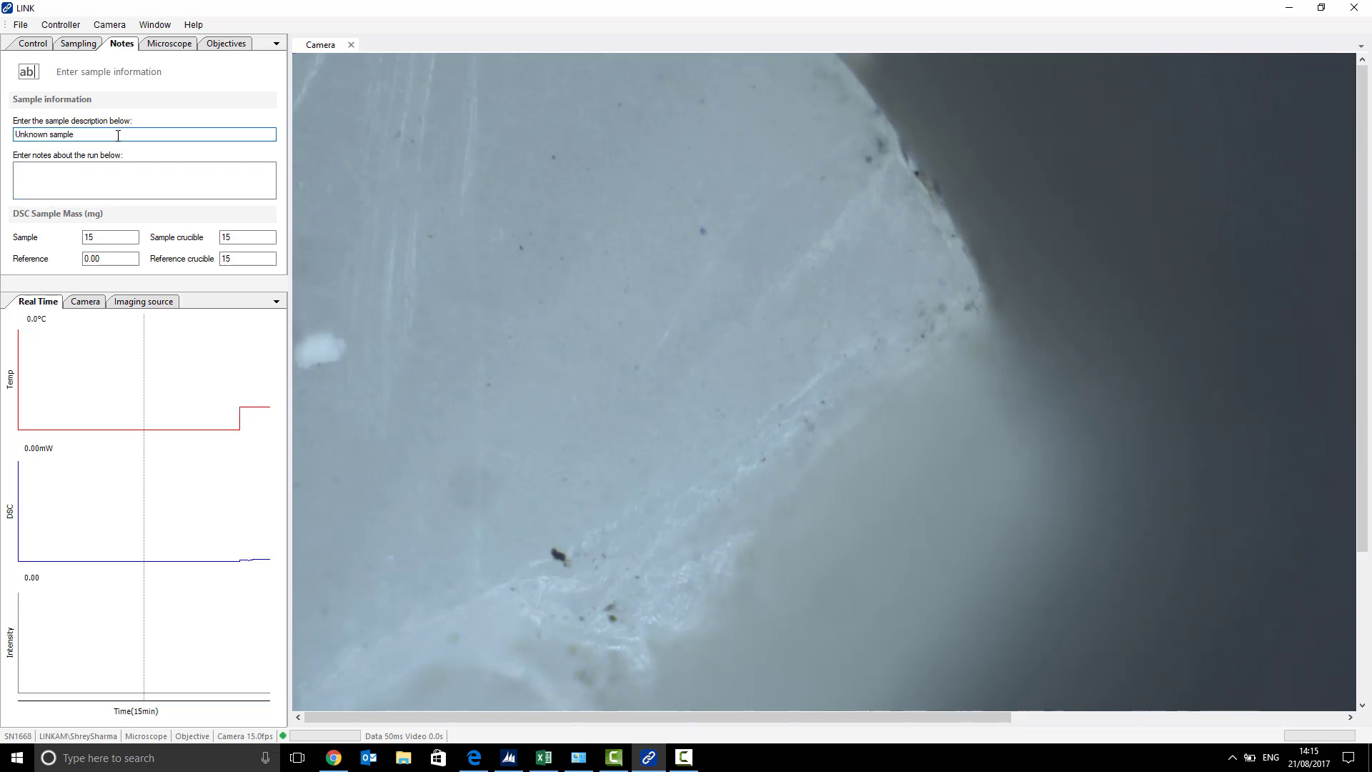
drag(118, 135, 2, 91)
drag(19, 140, 16, 139)
text(P.E.T Sample - run 1)
Return to the instrument control settings and look through the temperature profile's ramps, ending on ramp 2
click(75, 44)
click(27, 44)
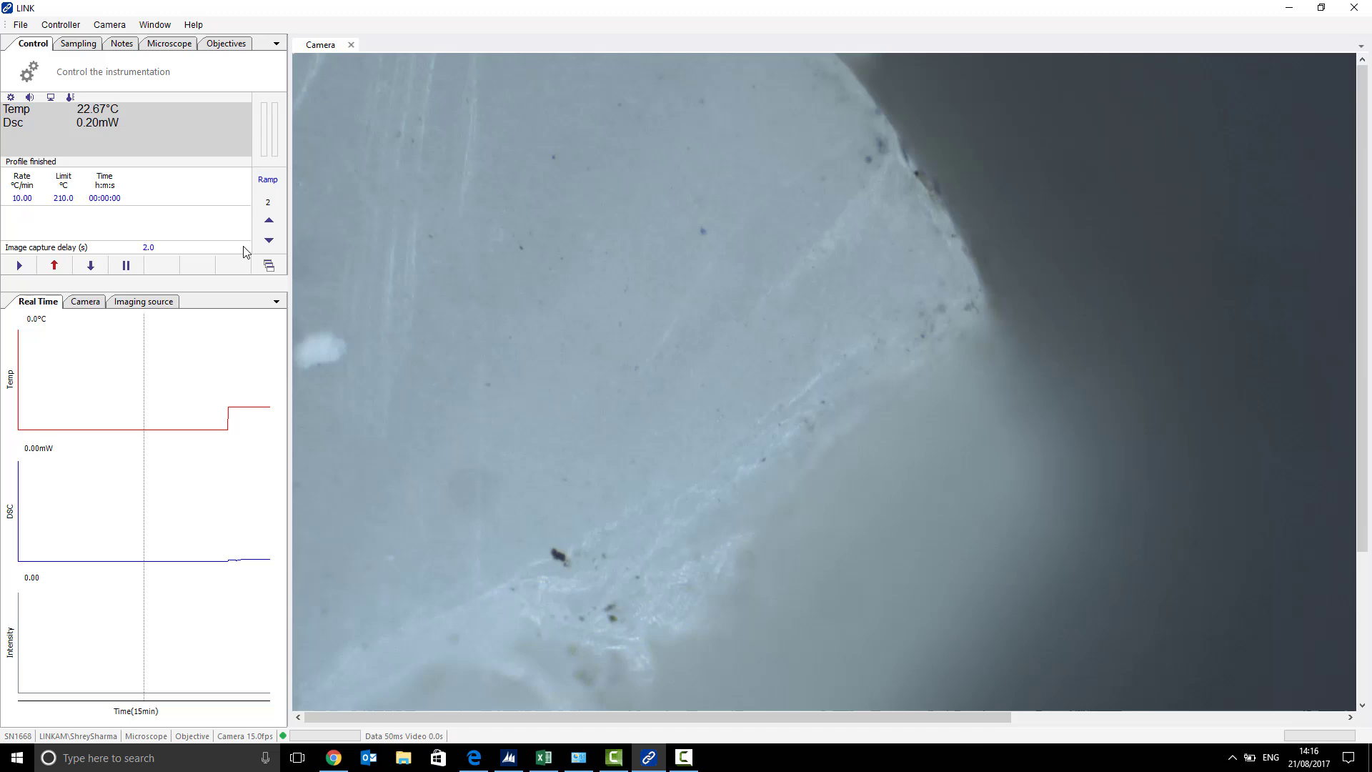
click(269, 239)
click(269, 219)
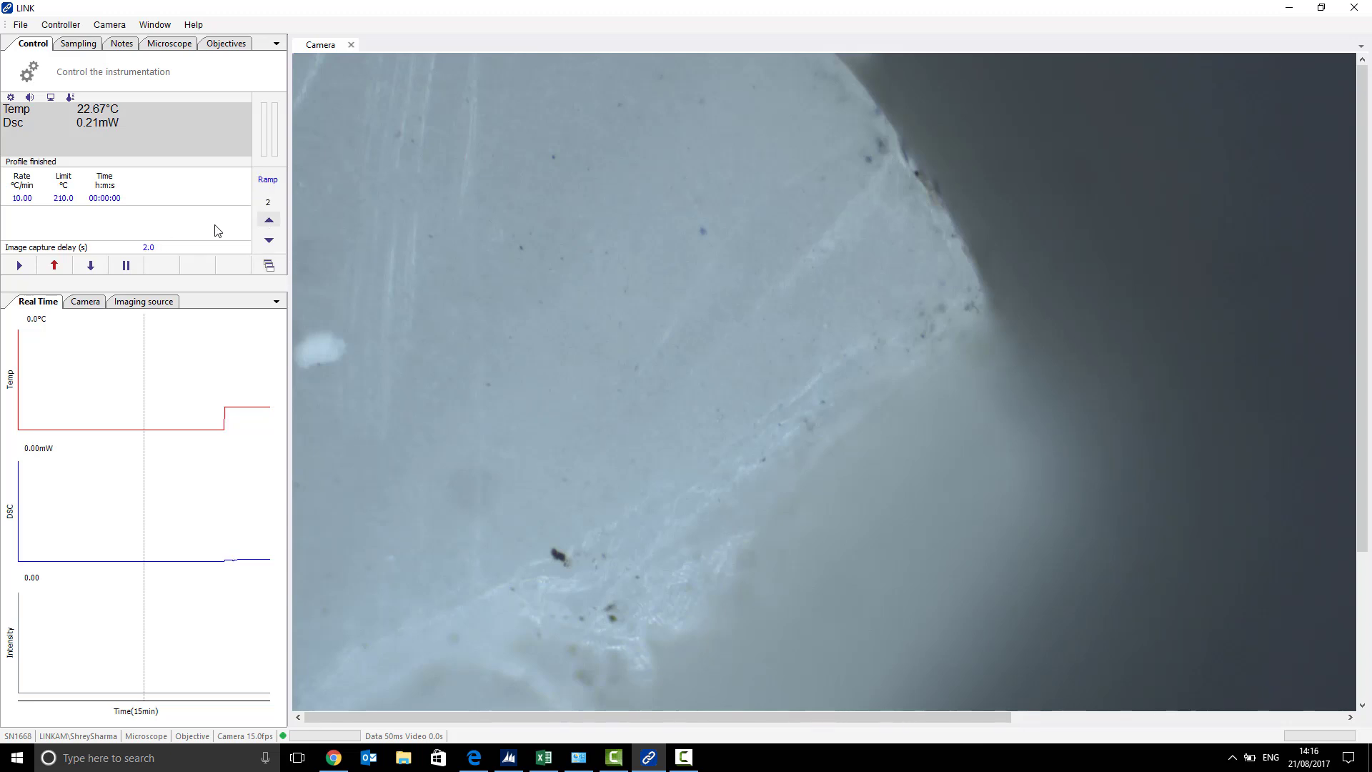